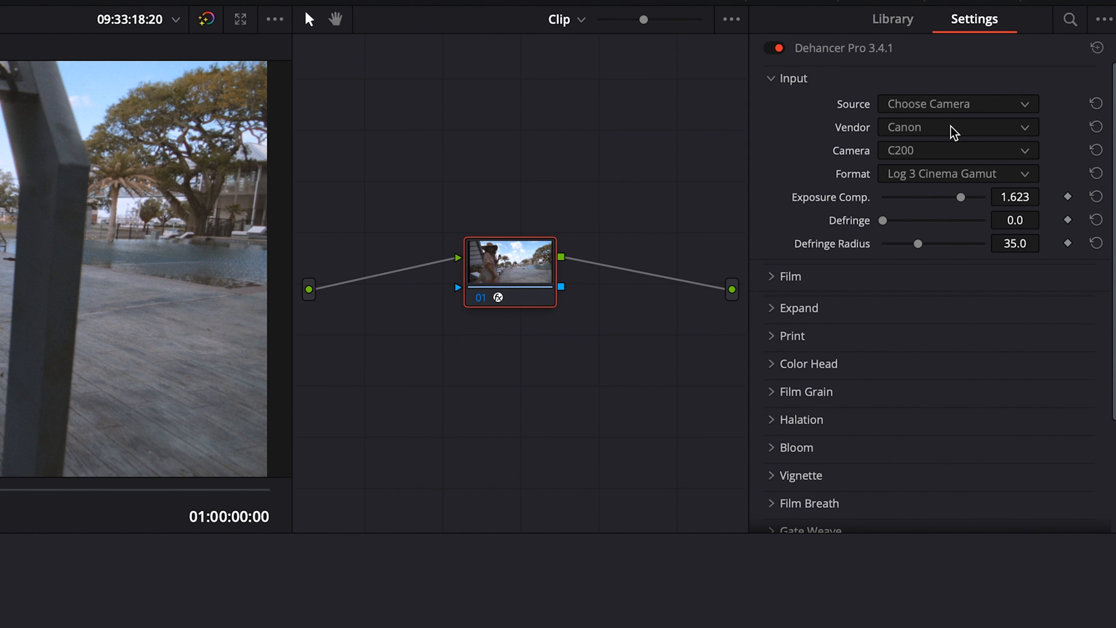
Review the available vendor, camera and format choices in the Dehancer input settings, keeping Canon and C200
{"action": "left_click", "coordinate": [955, 133]}
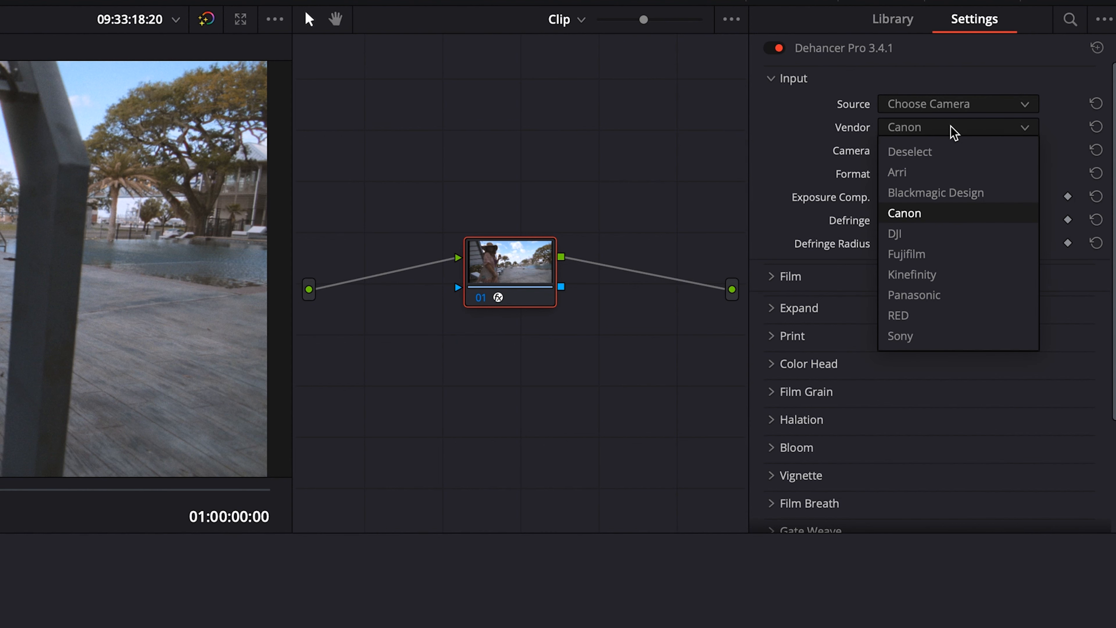
{"action": "left_click", "coordinate": [954, 132]}
{"action": "mouse_move", "coordinate": [830, 155]}
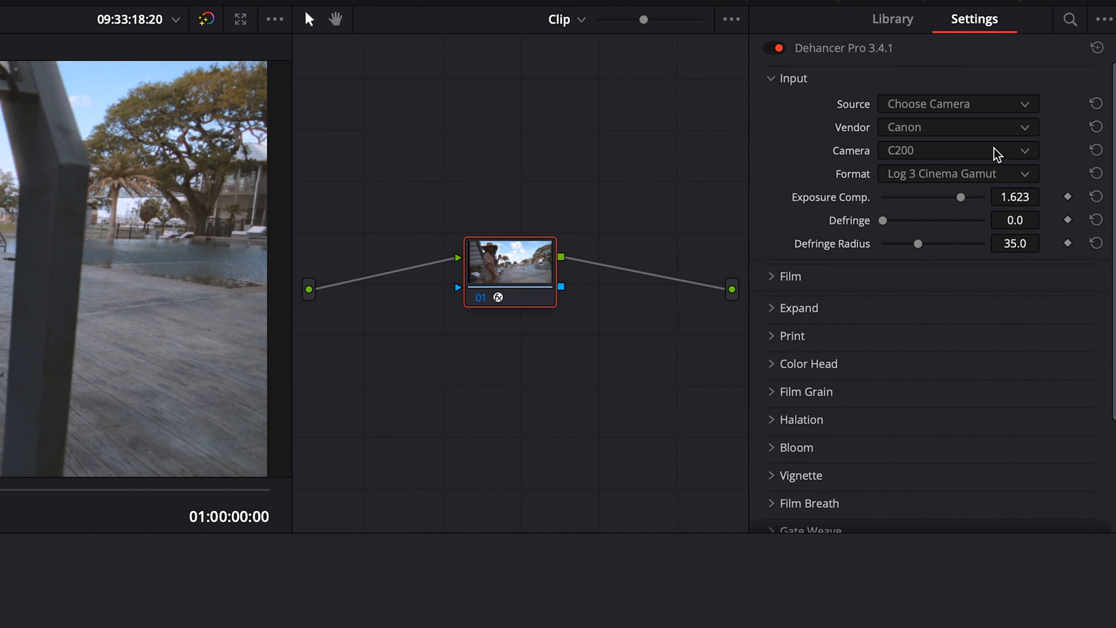
{"action": "left_click", "coordinate": [998, 154]}
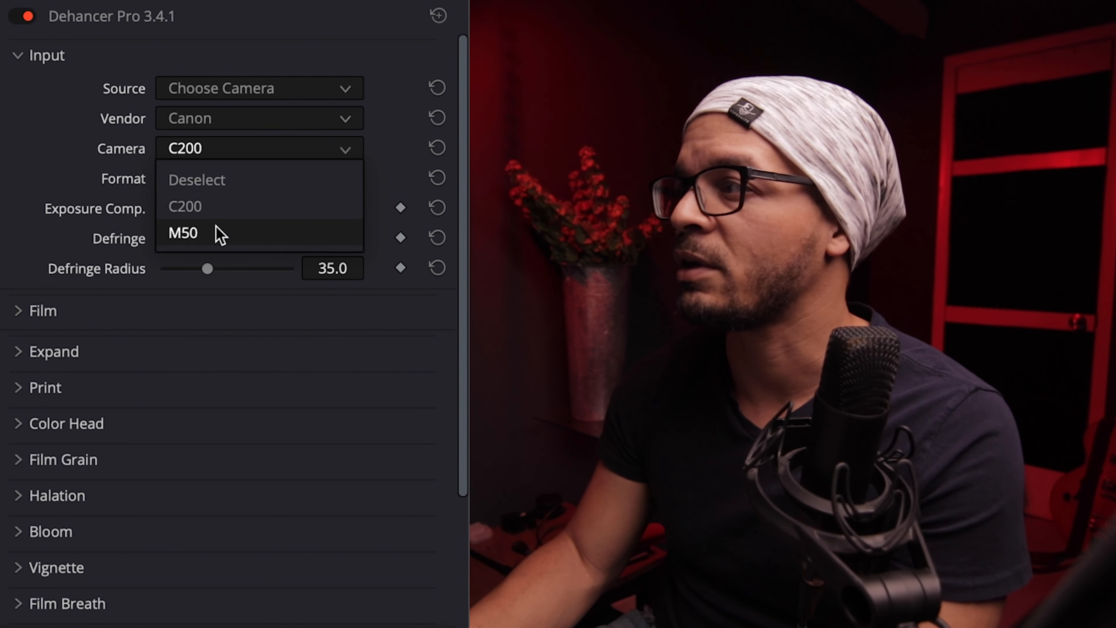
{"action": "left_click", "coordinate": [70, 176]}
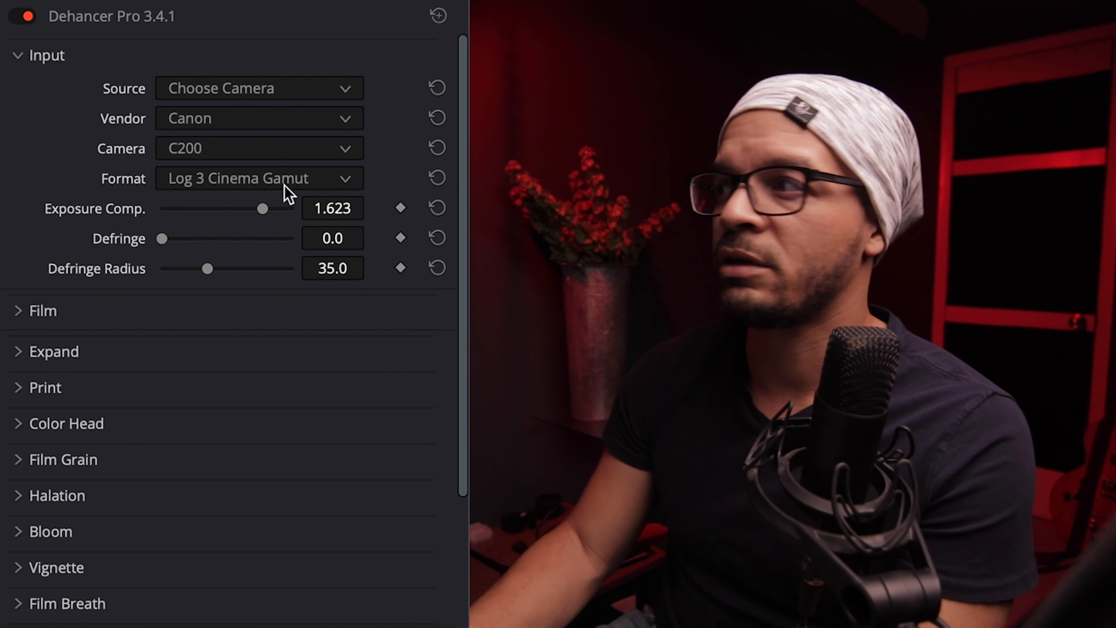
{"action": "left_click", "coordinate": [316, 184]}
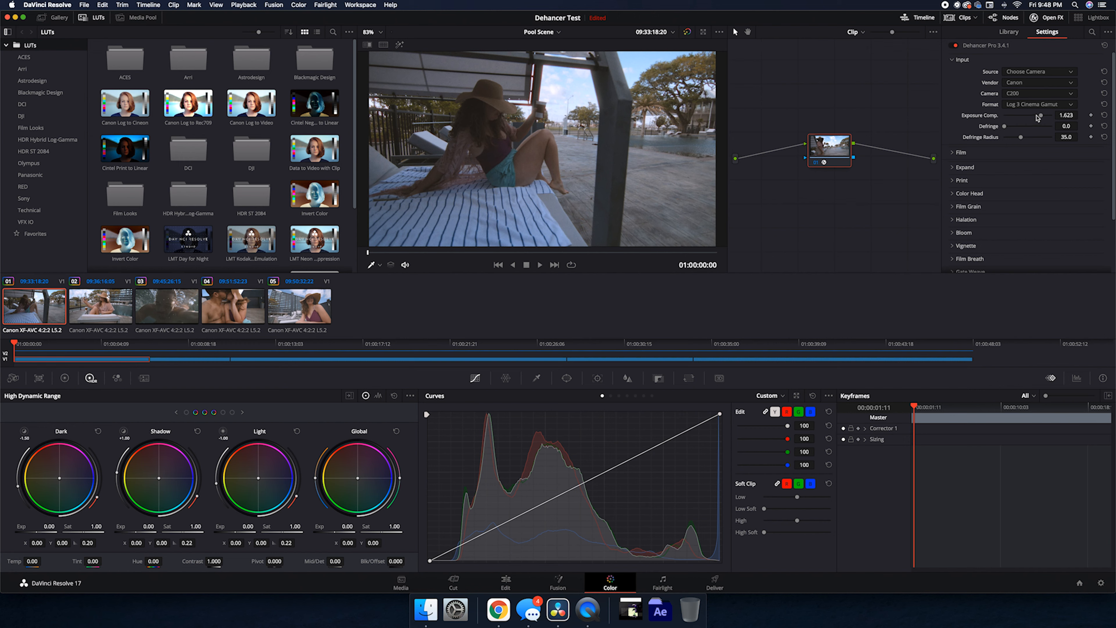
Try darker and brighter input Exposure Comp. values on the clip, ending at 2.010
{"action": "left_click_drag", "start_coordinate": [1041, 116], "coordinate": [1029, 117]}
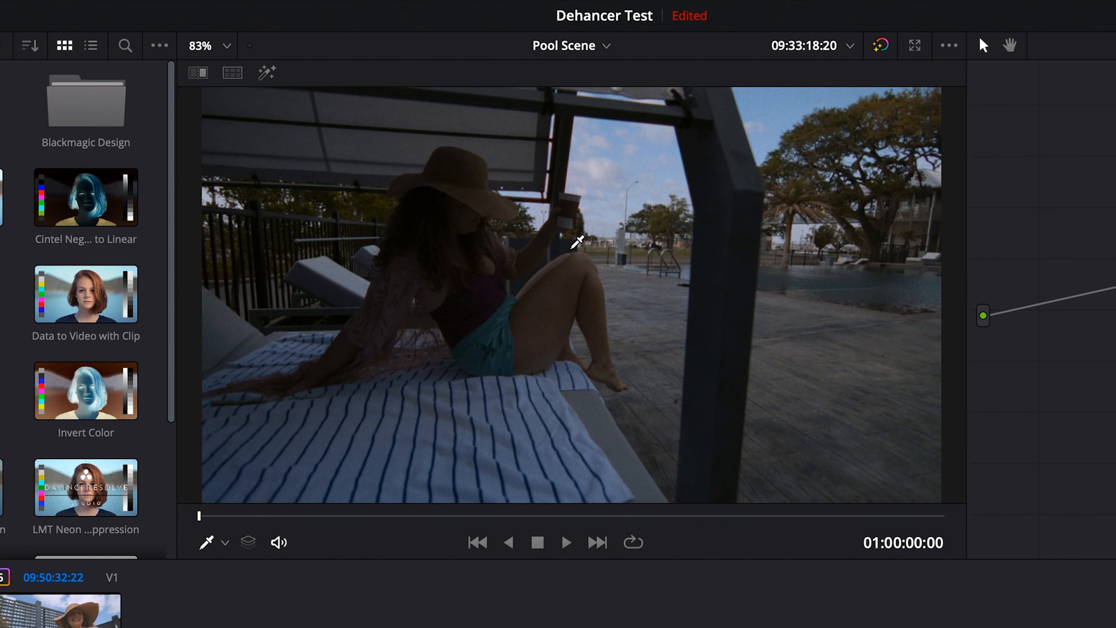
{"action": "left_click_drag", "start_coordinate": [1029, 117], "coordinate": [1052, 117]}
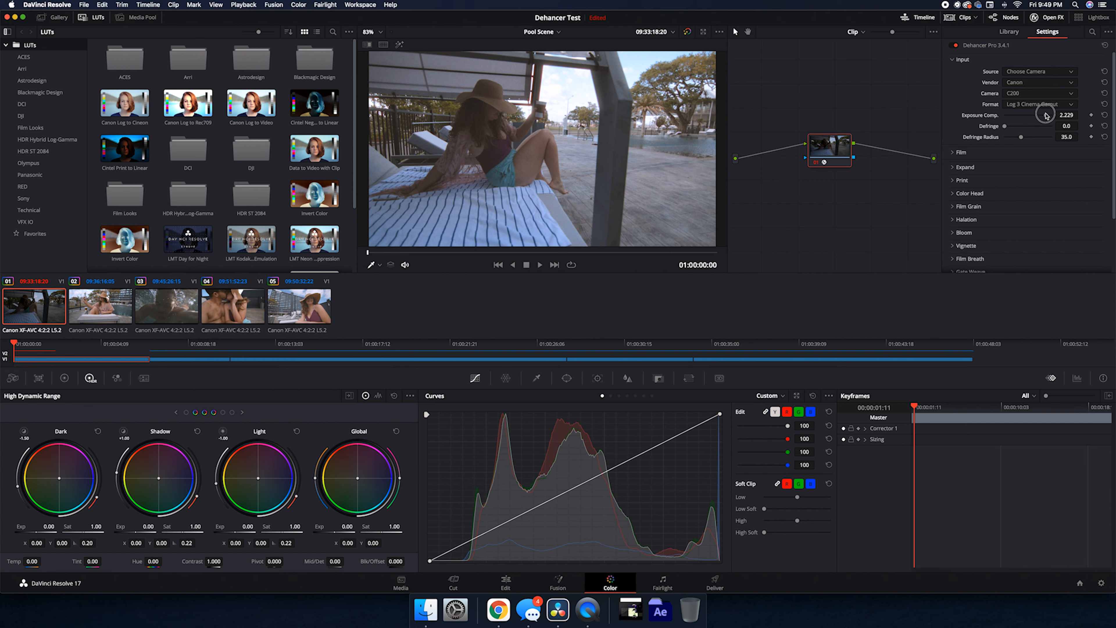
{"action": "left_click_drag", "start_coordinate": [1046, 115], "coordinate": [1045, 116]}
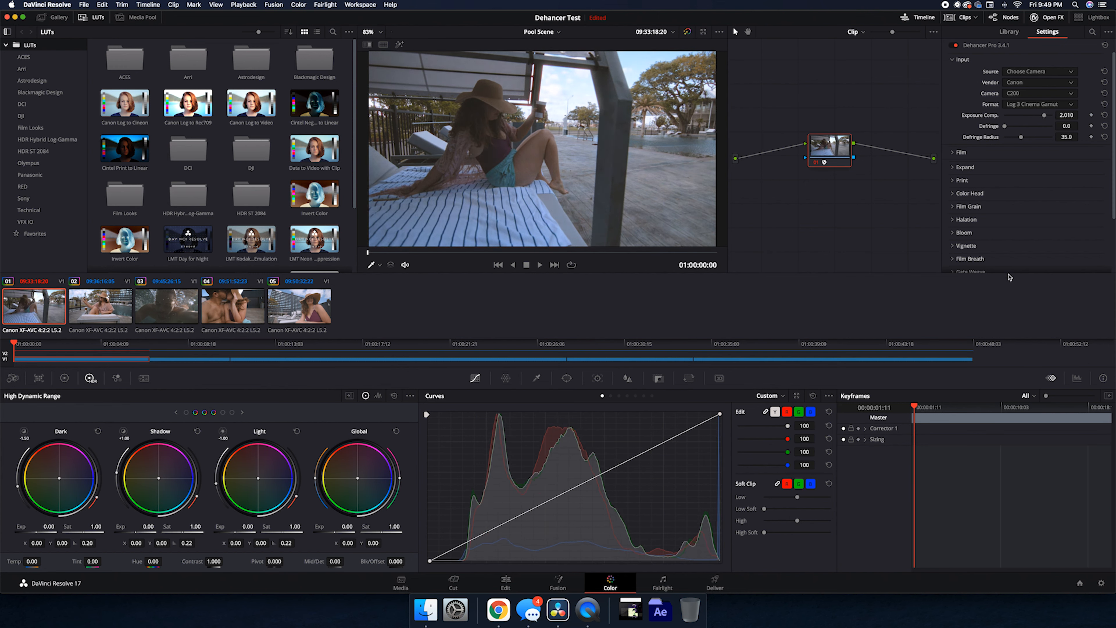
Undo the trial Exposure Comp. adjustments
{"action": "key", "text": "super+z"}
{"action": "key", "text": "super+z"}
{"action": "key", "text": "super+z"}
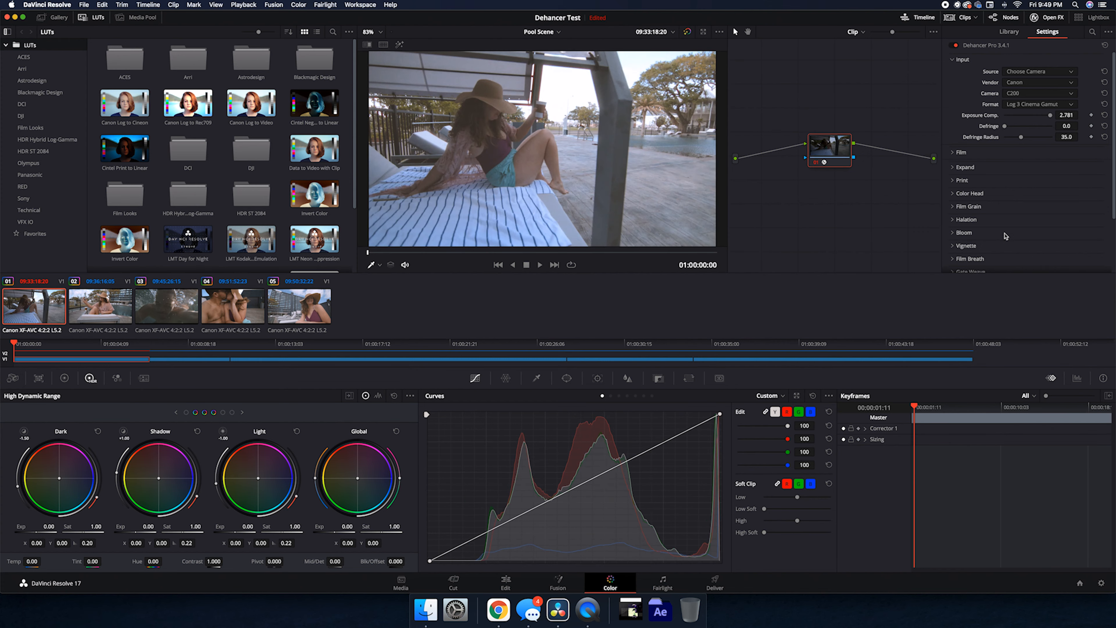
{"action": "key", "text": "super+z"}
{"action": "key", "text": "super+z"}
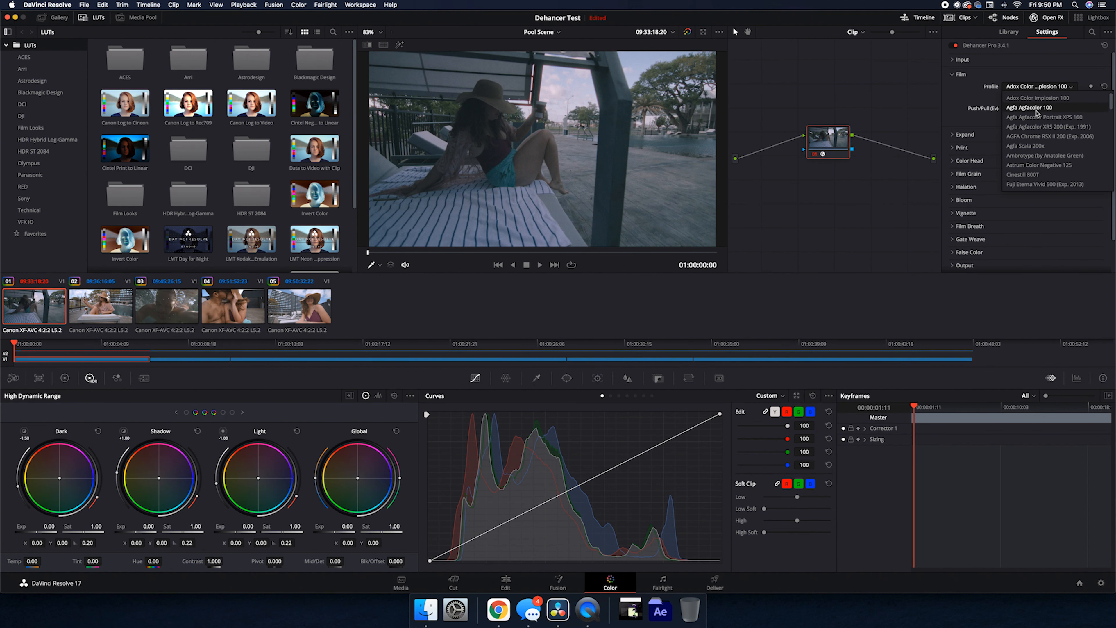
Try the film profiles Agfa Agfacolor 100, Agfa Agfacolor Portrait XPS 160 and Fuji Eterna Vivid 500 (Exp. 2013) on the clip
{"action": "left_click", "coordinate": [1036, 110]}
{"action": "left_click", "coordinate": [1061, 88]}
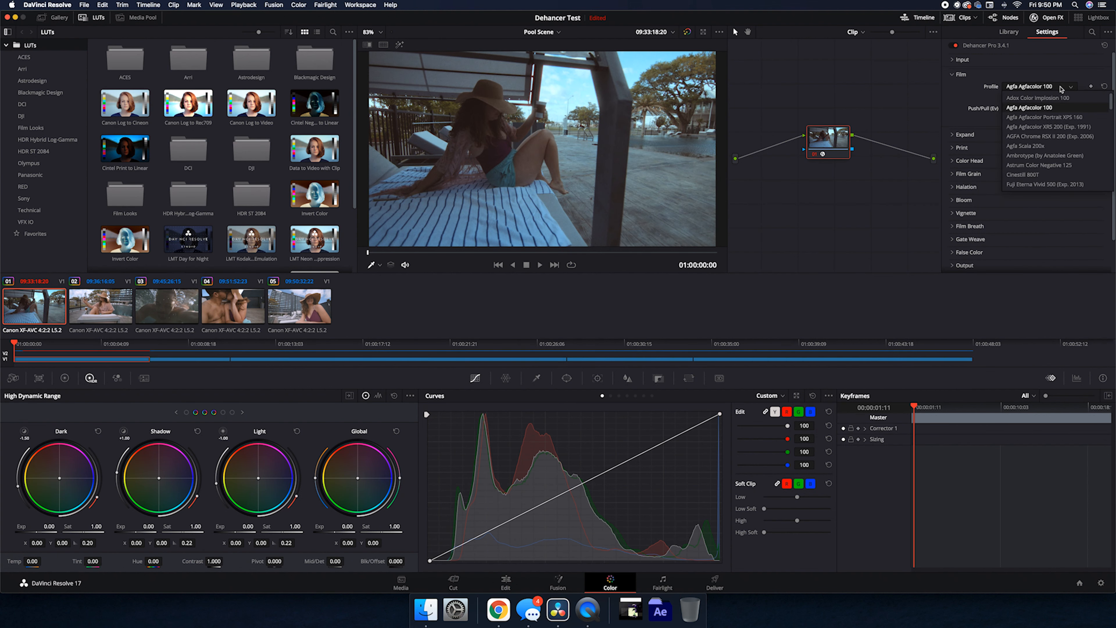
{"action": "left_click", "coordinate": [1041, 117]}
{"action": "left_click", "coordinate": [1070, 88]}
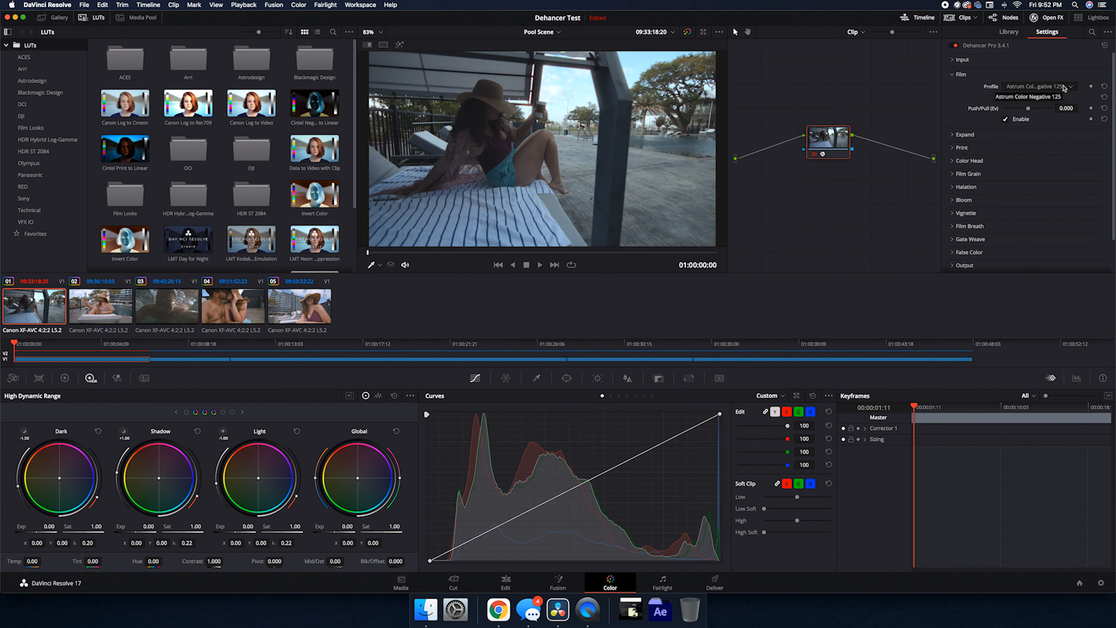
{"action": "left_click", "coordinate": [1071, 87]}
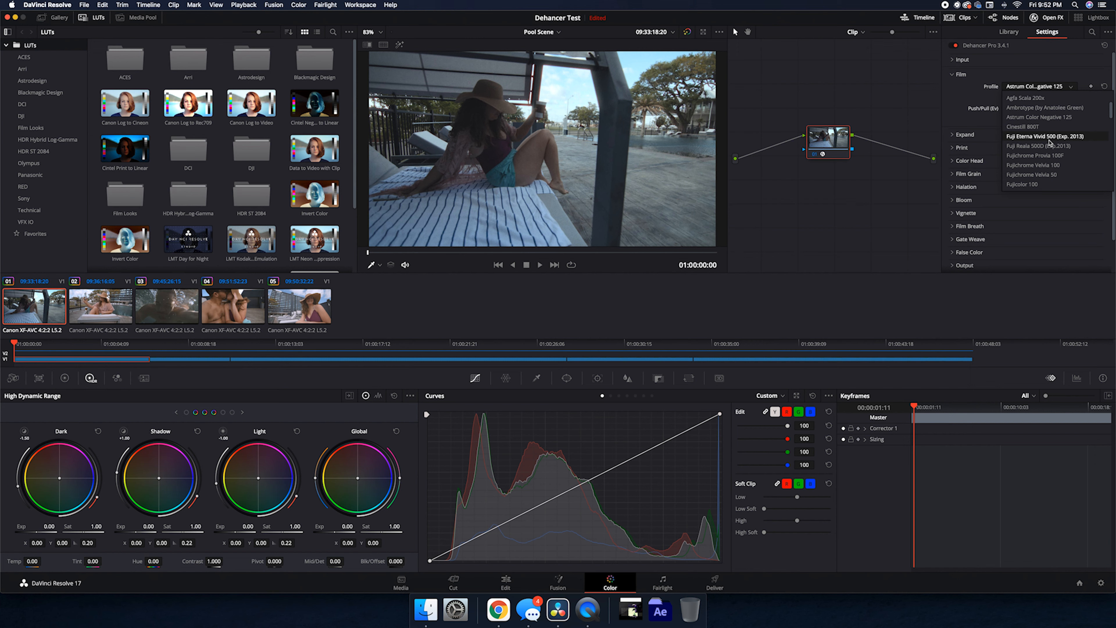
{"action": "left_click", "coordinate": [1046, 136]}
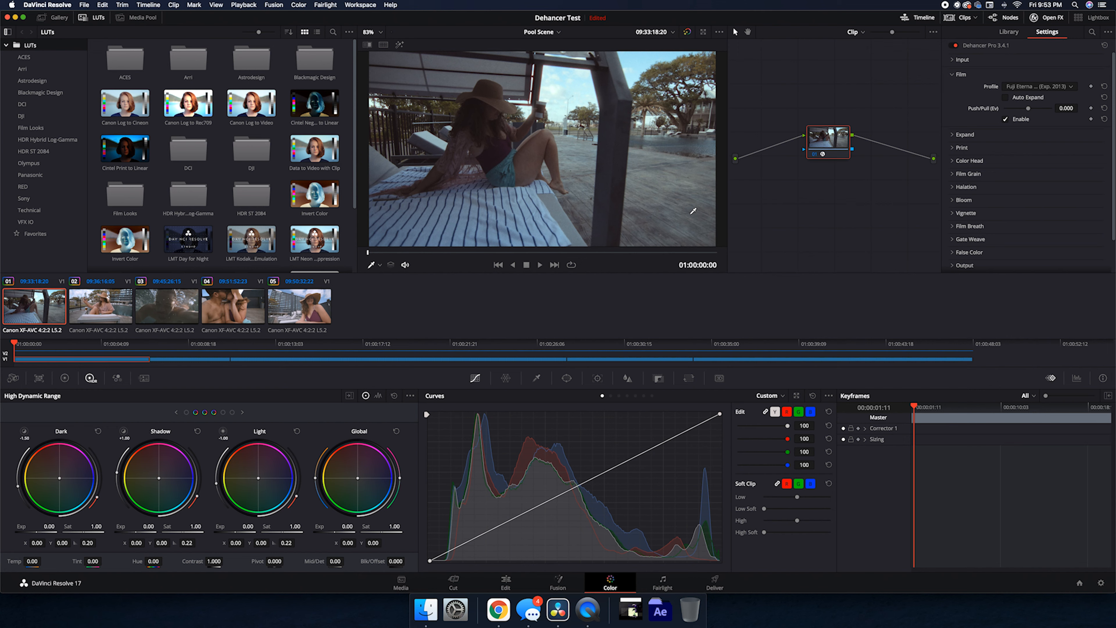
Set the film profile to Kodak Gold 200
{"action": "left_click", "coordinate": [1039, 86]}
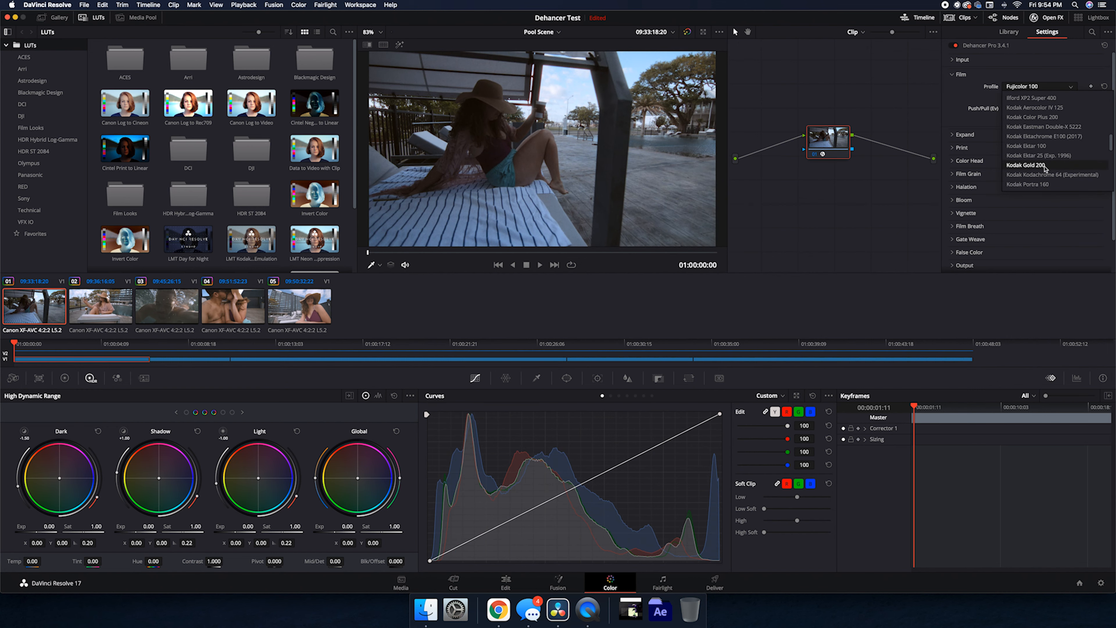
{"action": "left_click", "coordinate": [1045, 166]}
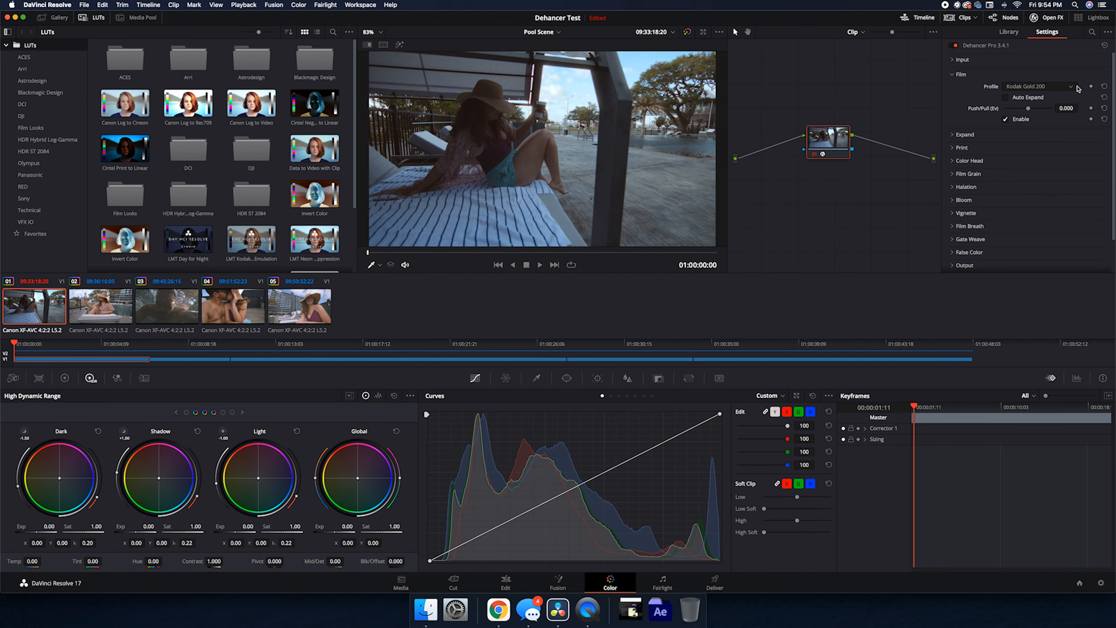
{"action": "left_click", "coordinate": [1065, 87]}
{"action": "left_click", "coordinate": [1065, 87]}
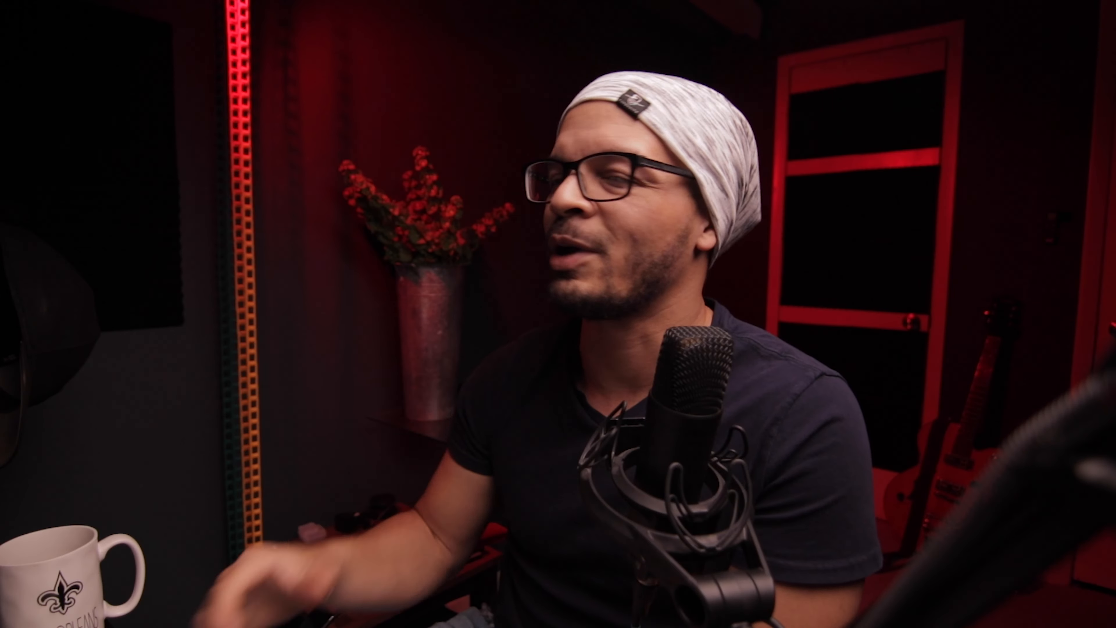
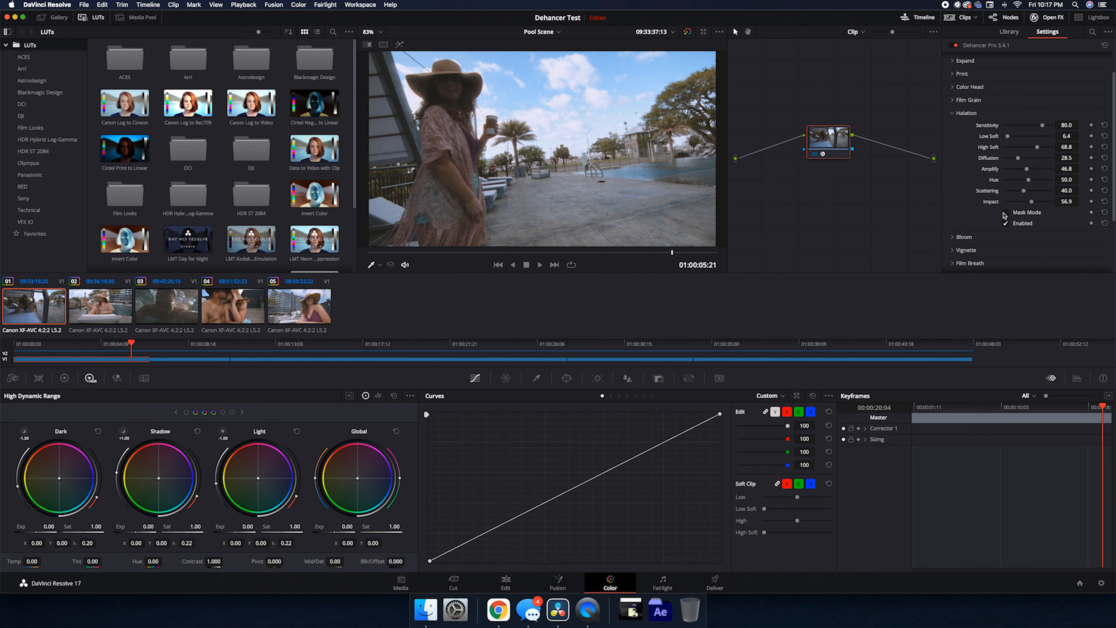
Preview the Halation mask on the clip, return to the normal image, and check the Bloom mask
{"action": "left_click", "coordinate": [1006, 213]}
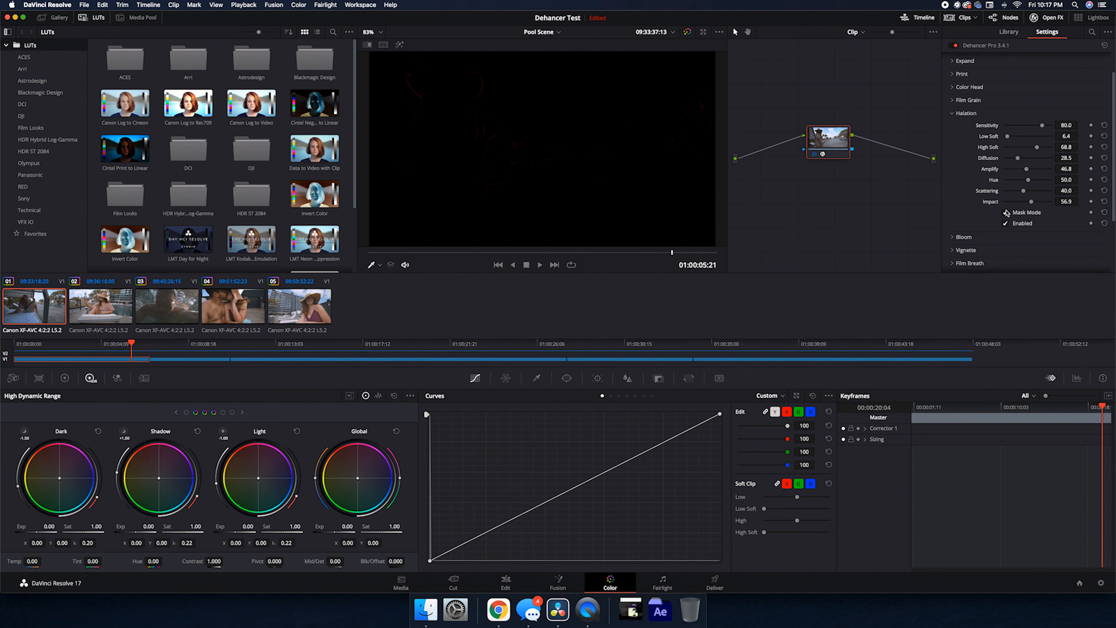
{"action": "left_click", "coordinate": [1005, 213]}
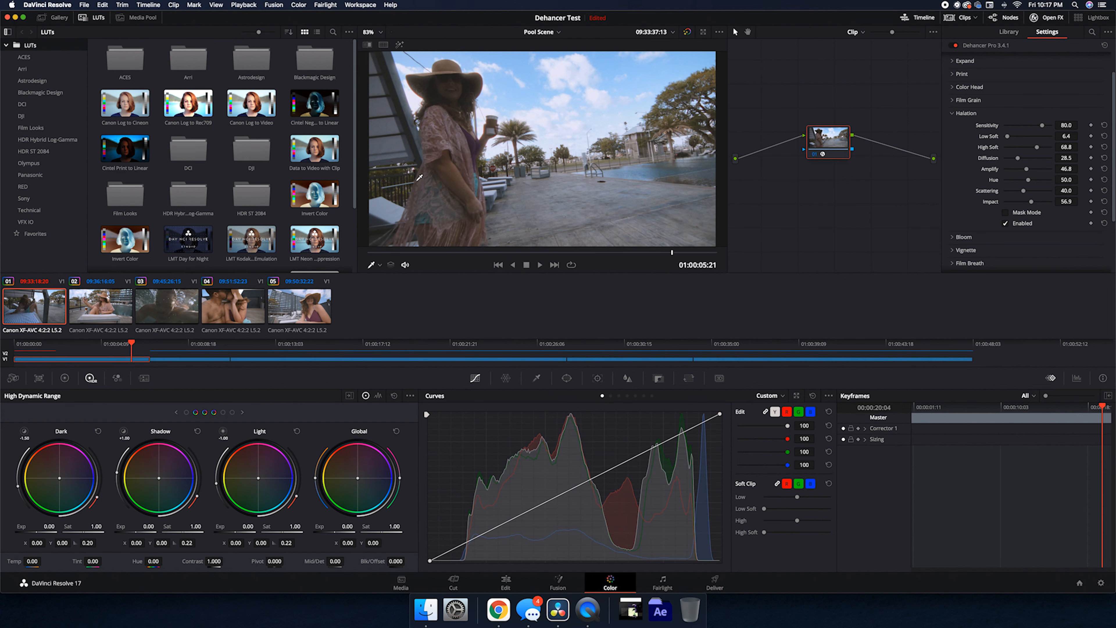
{"action": "left_click", "coordinate": [955, 112]}
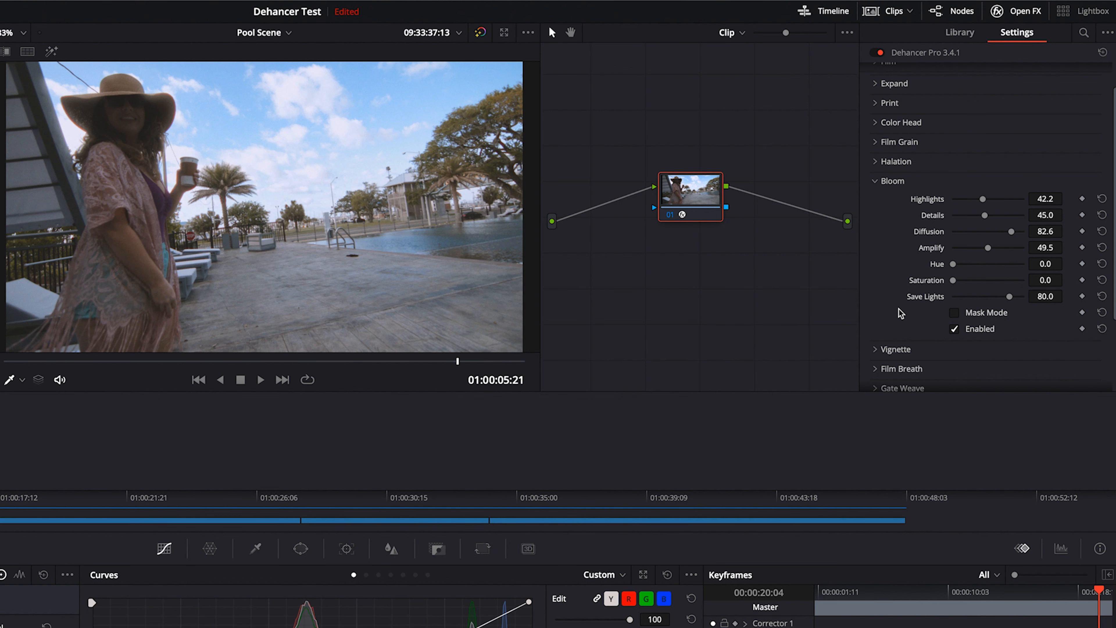
{"action": "left_click", "coordinate": [953, 317]}
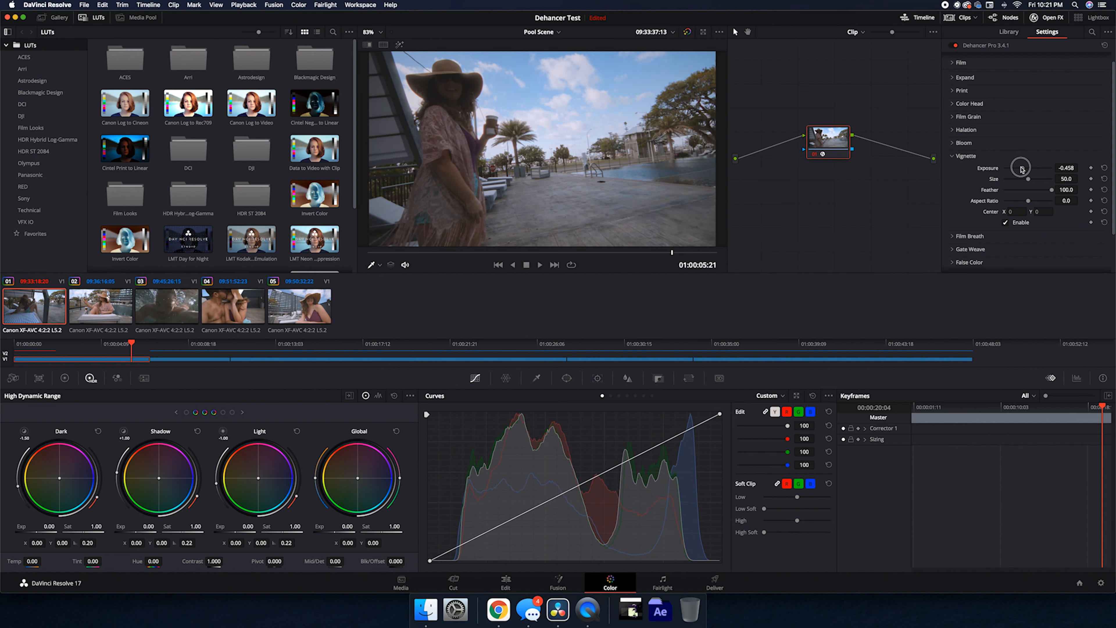
Try the vignette exposure at its brightest setting and then at a darkening value
{"action": "left_click_drag", "start_coordinate": [1021, 168], "coordinate": [1062, 166]}
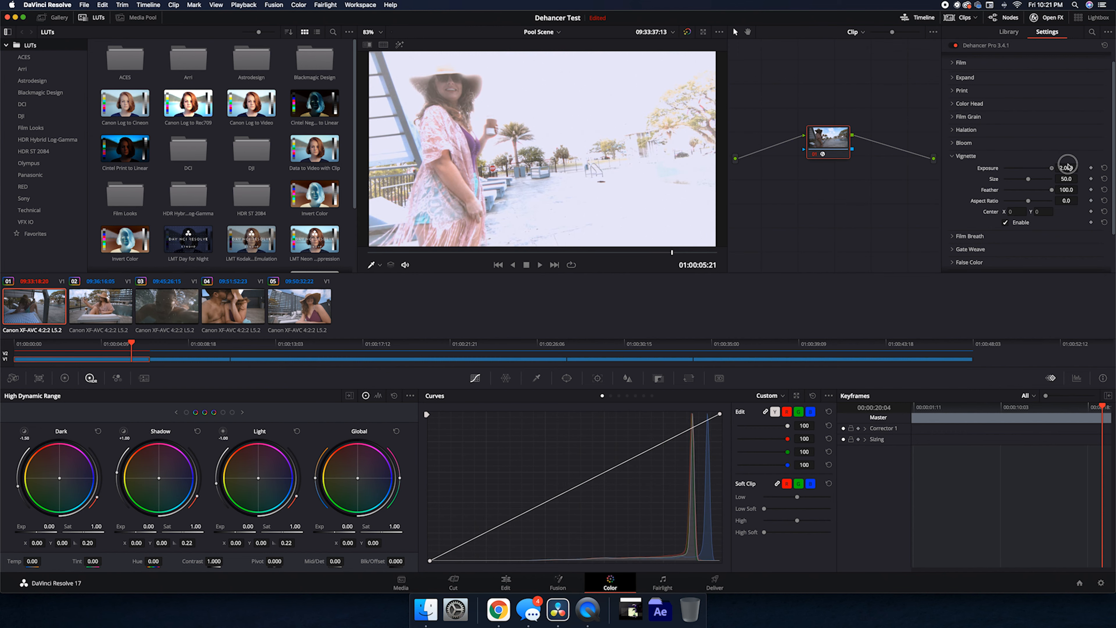
{"action": "left_click_drag", "start_coordinate": [1049, 167], "coordinate": [1019, 168]}
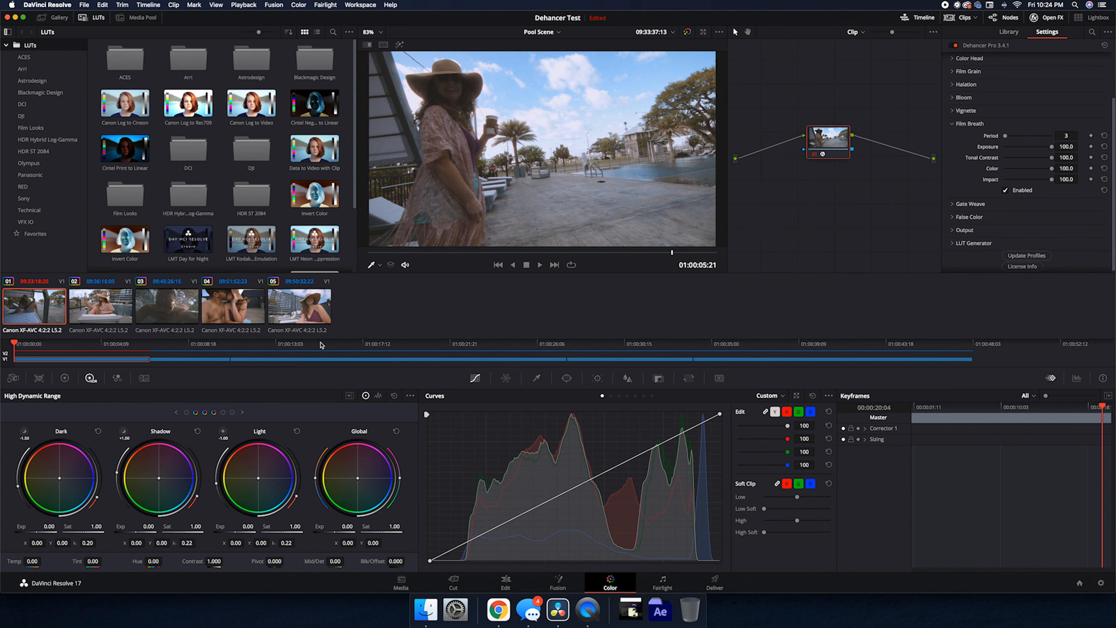
Play the clip from its start to examine the Film Breath effect, and return to the first frame
{"action": "key", "text": "Home"}
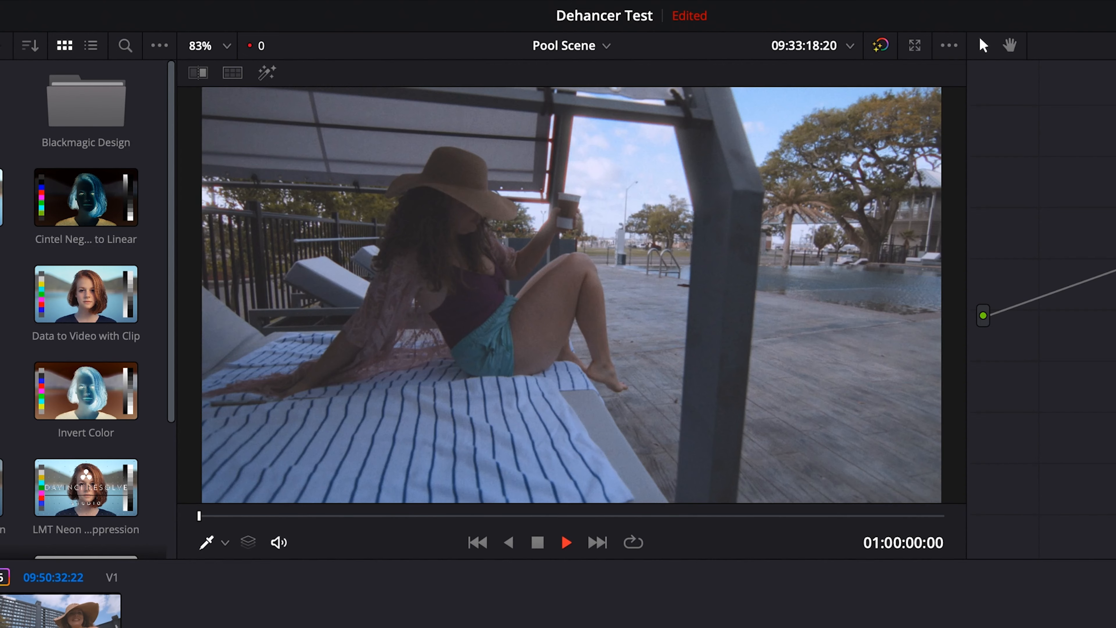
{"action": "key", "text": "space"}
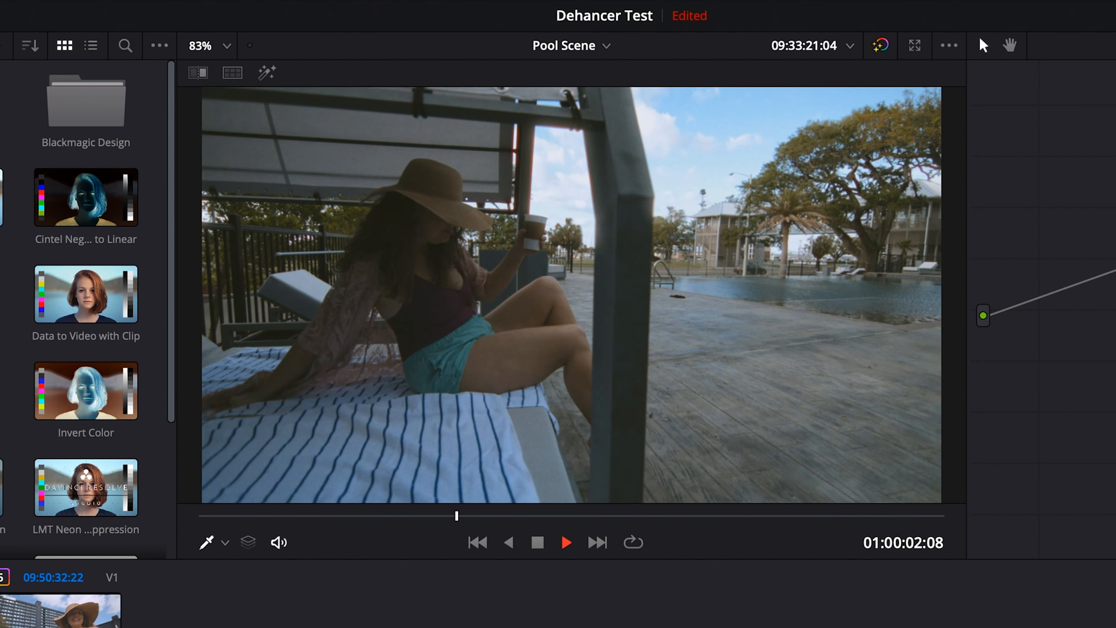
{"action": "key", "text": "Home"}
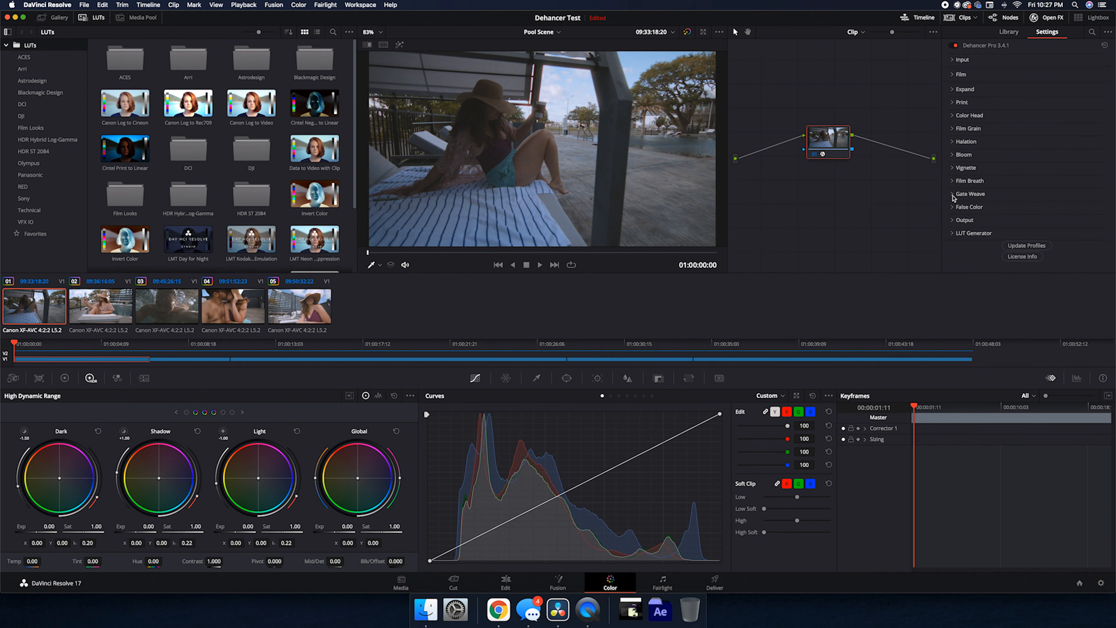
Set the Gate Weave Translation X and Translation Y to 100.0
{"action": "left_click", "coordinate": [954, 195]}
{"action": "scroll", "coordinate": [960, 217], "scroll_direction": "down", "scroll_amount": 3}
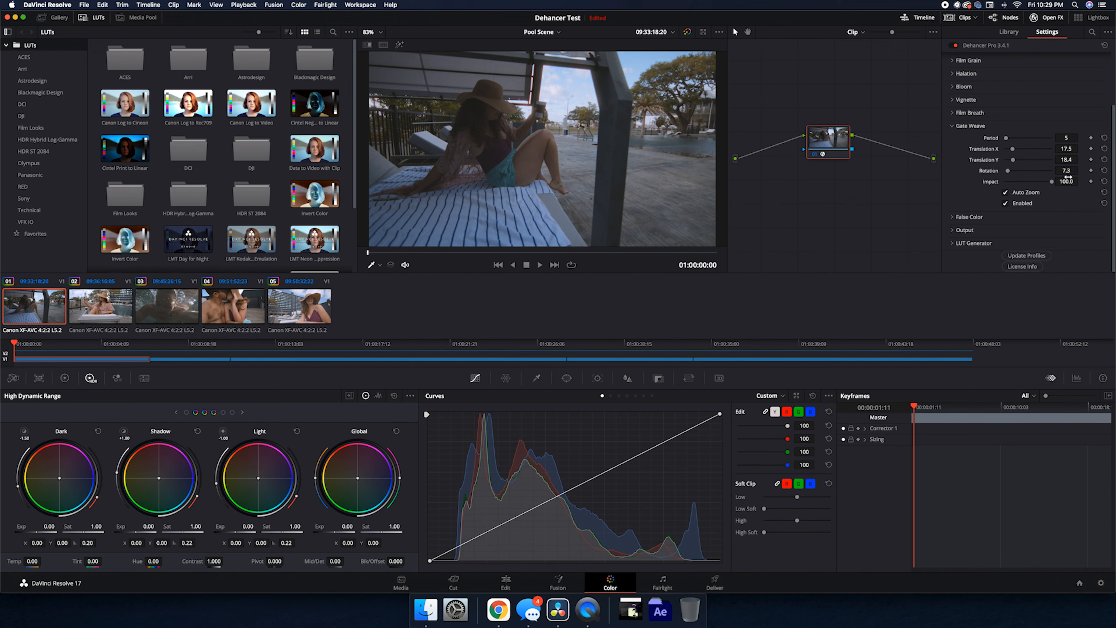
{"action": "left_click_drag", "start_coordinate": [1012, 149], "coordinate": [1088, 161]}
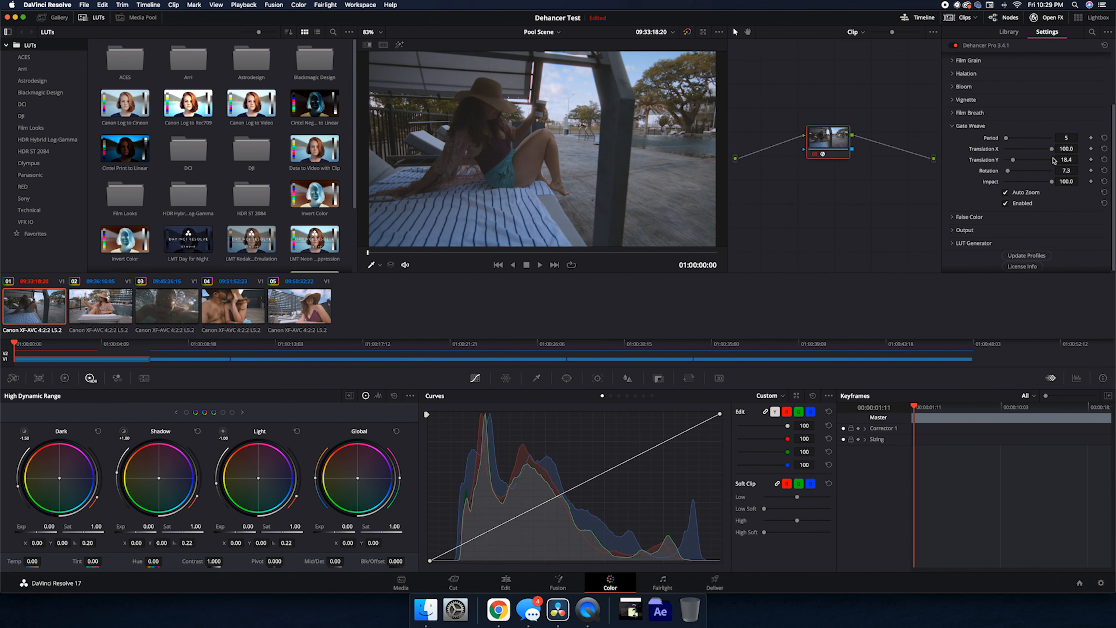
{"action": "left_click_drag", "start_coordinate": [1014, 161], "coordinate": [1054, 161]}
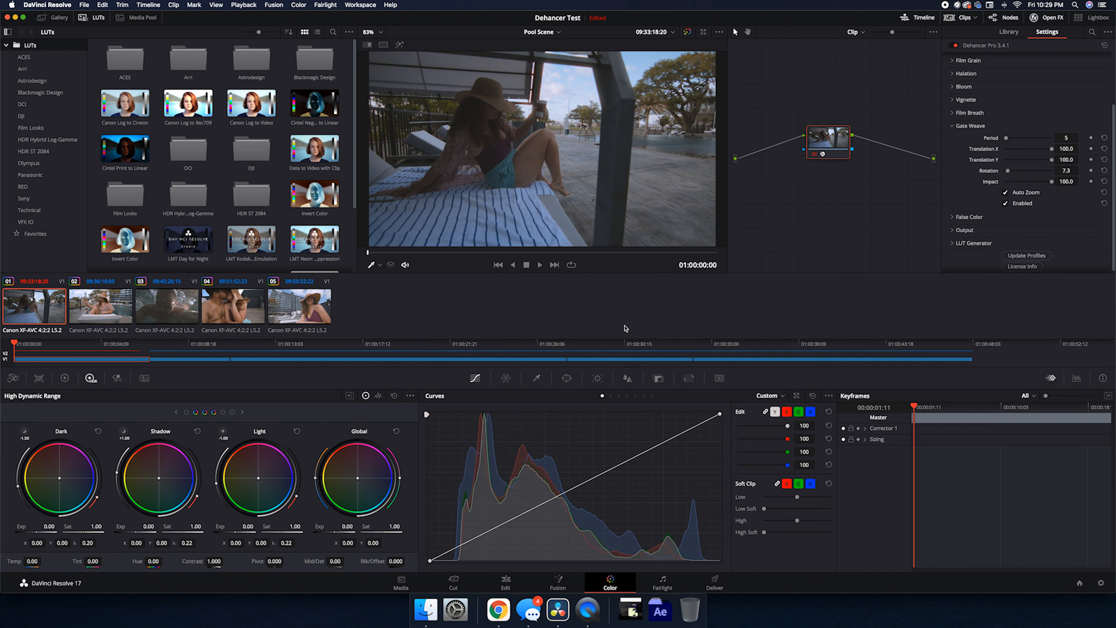
Play back the clip to examine the strengthened Gate Weave movement
{"action": "key", "text": "space"}
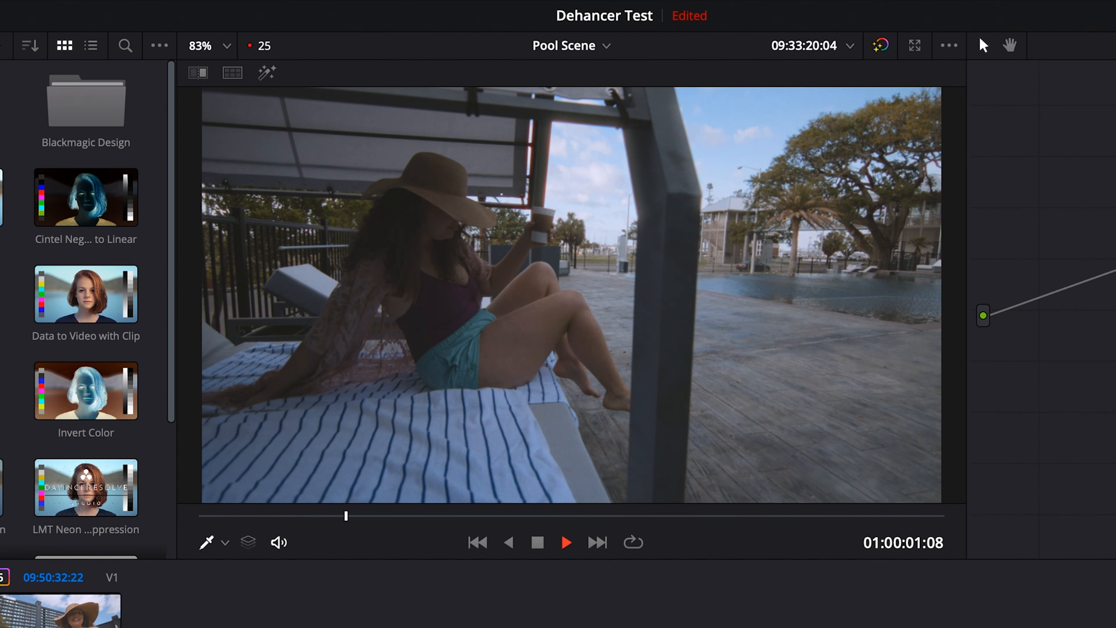
{"action": "key", "text": "space"}
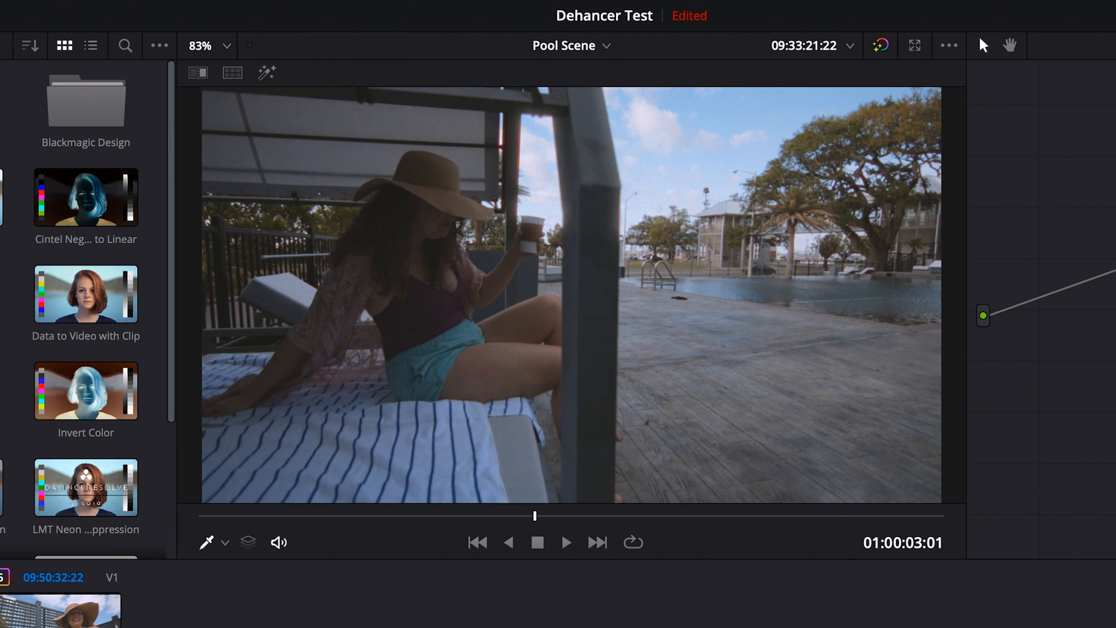
{"action": "key", "text": "space"}
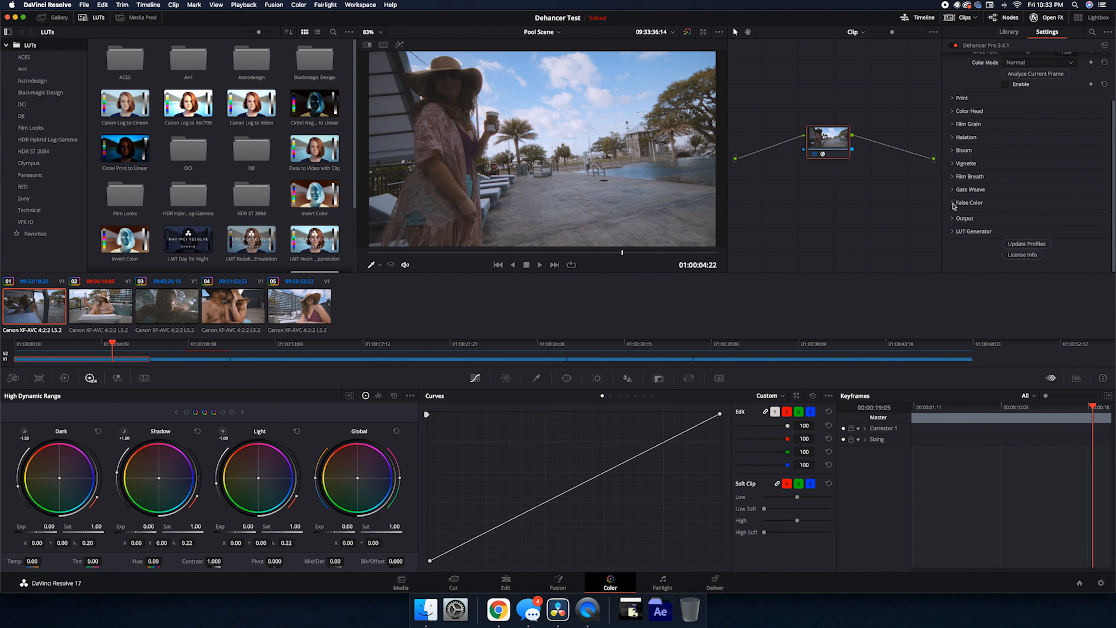
Open the Output settings of the Dehancer effect
{"action": "scroll", "coordinate": [956, 238], "scroll_direction": "up", "scroll_amount": 1}
{"action": "left_click", "coordinate": [954, 231]}
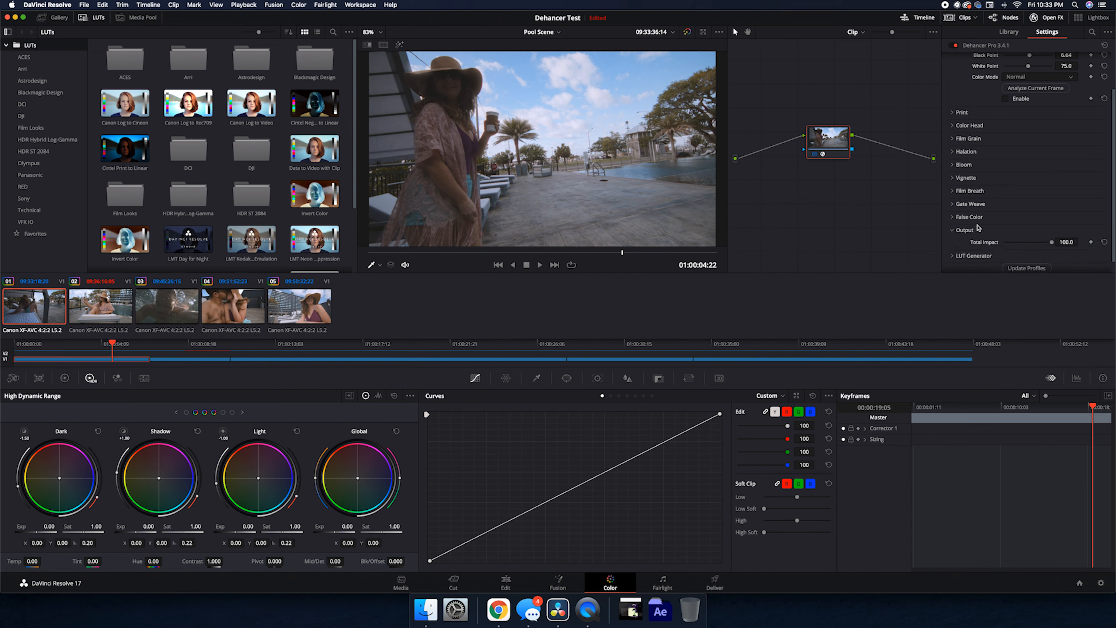